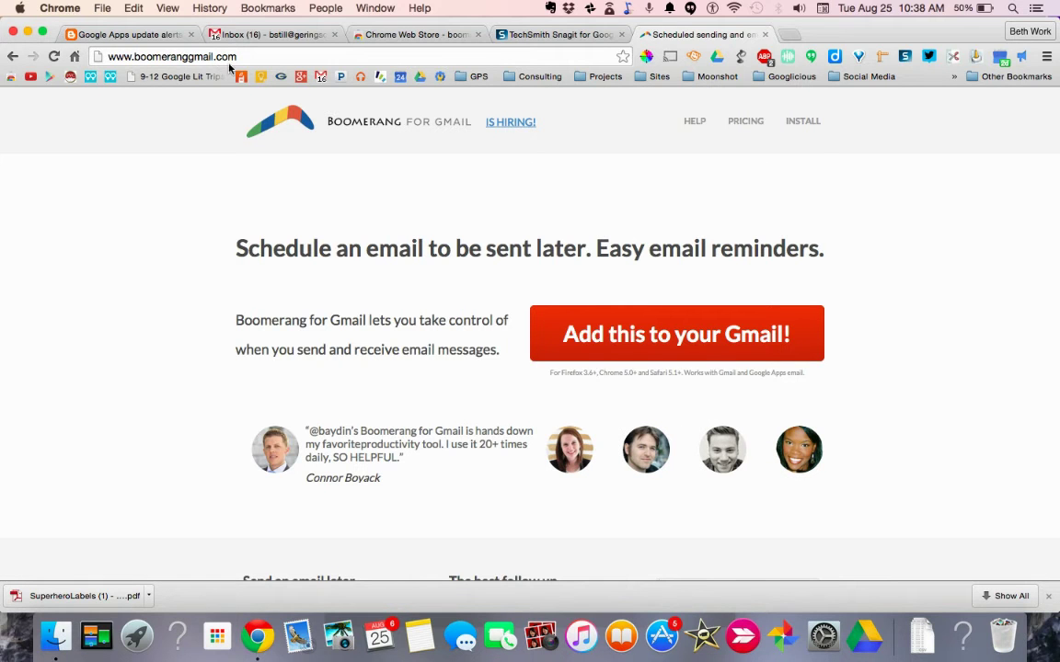
# Step: View the Boomerang for Gmail listing in the Chrome Web Store, and start a new message in Gmail to the gmail.com contact
pyautogui.click(346, 38)
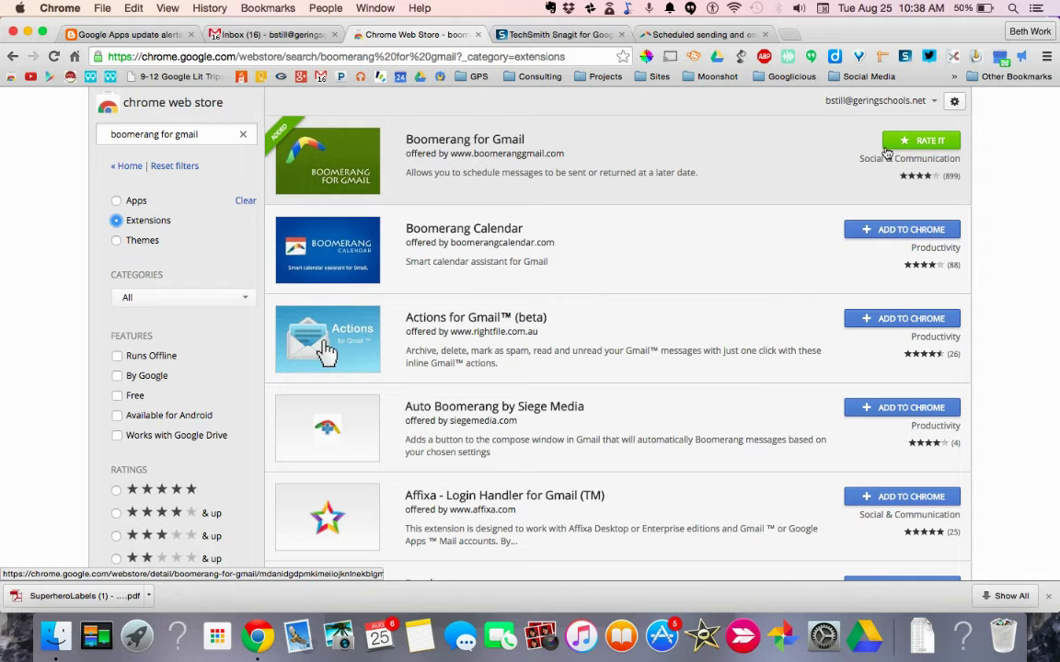
pyautogui.click(292, 37)
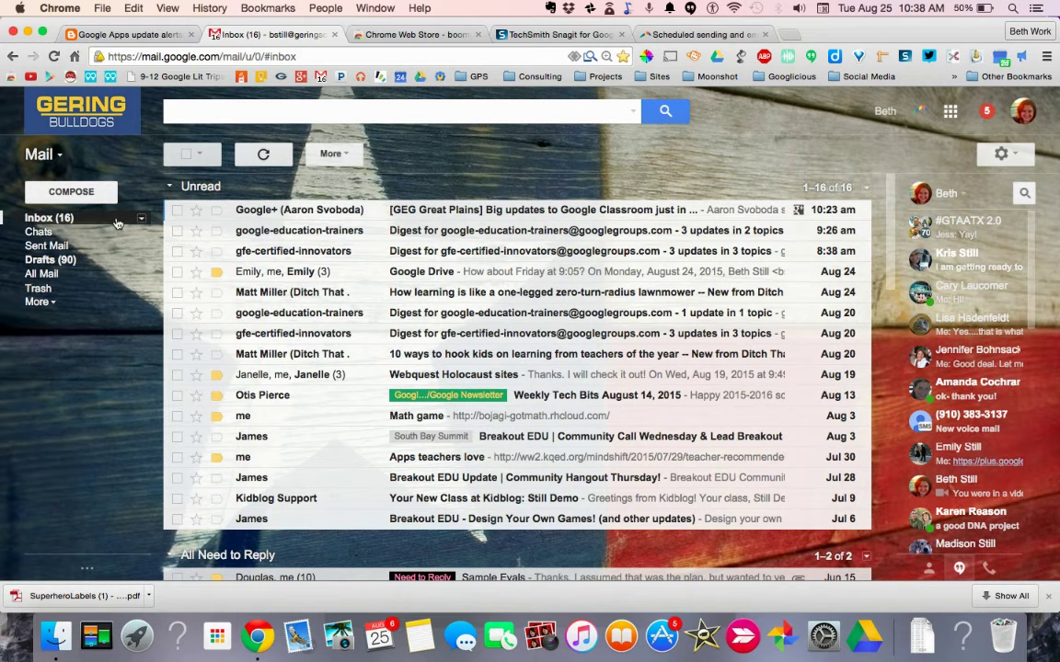
pyautogui.click(57, 195)
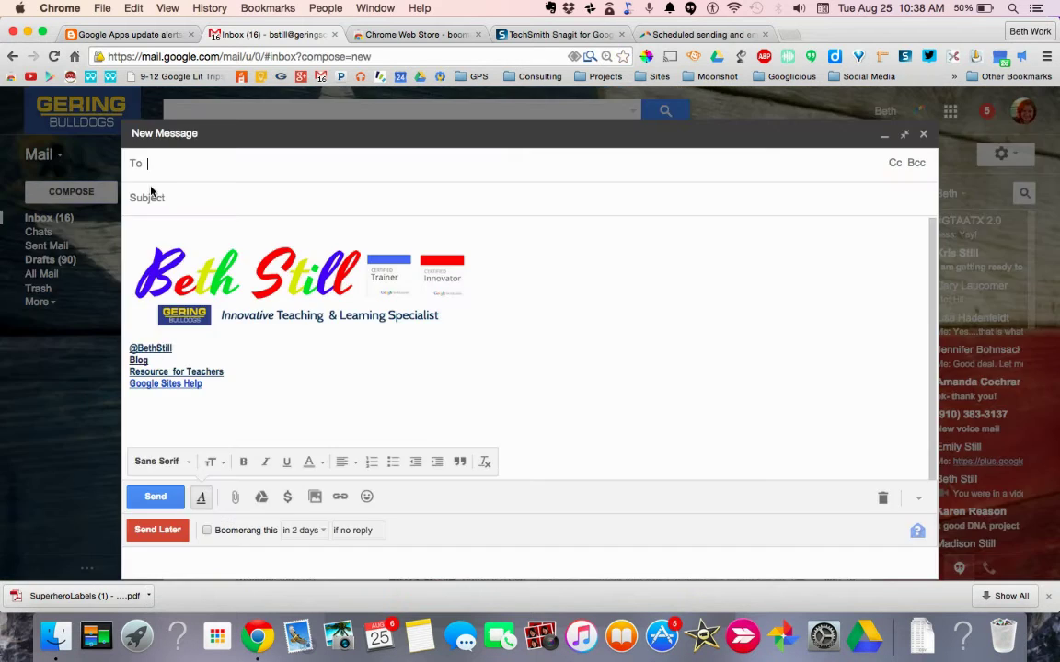
pyautogui.write('neb')
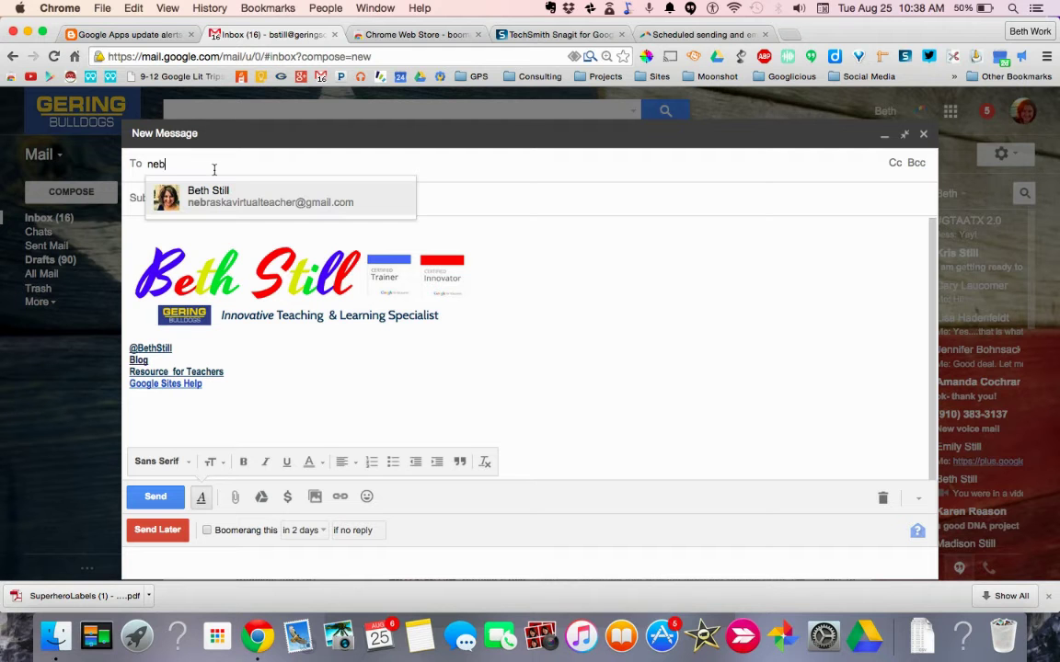
pyautogui.click(232, 195)
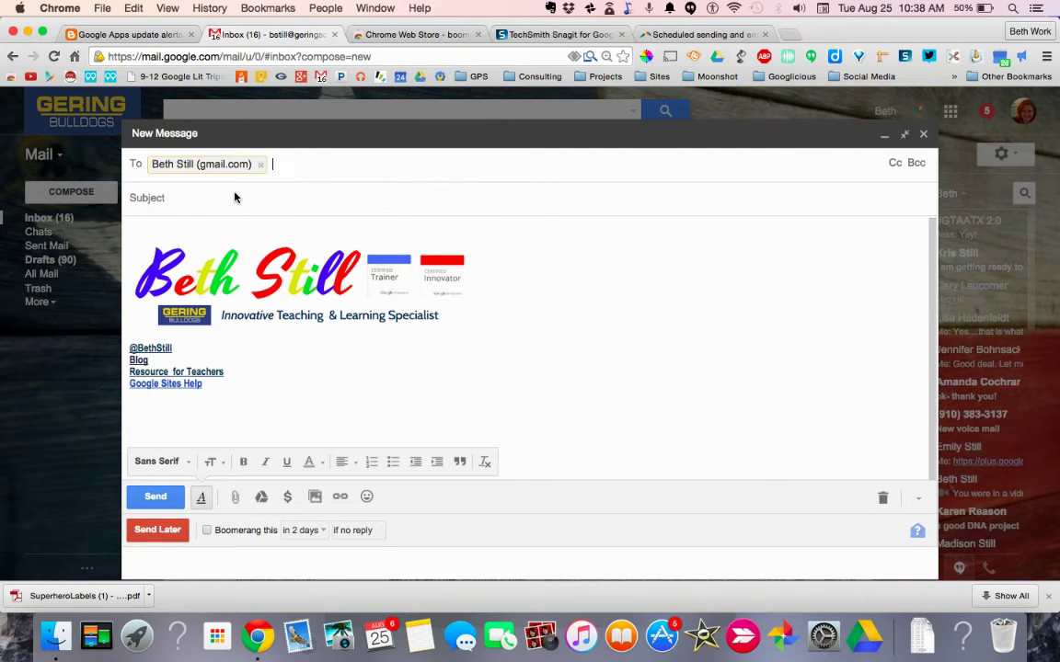
# Step: Enter "demo" as both the subject and the body text, with a line break above the signature
pyautogui.click(225, 198)
pyautogui.write('demo')
pyautogui.click(184, 229)
pyautogui.write('demo')
pyautogui.press('Return')
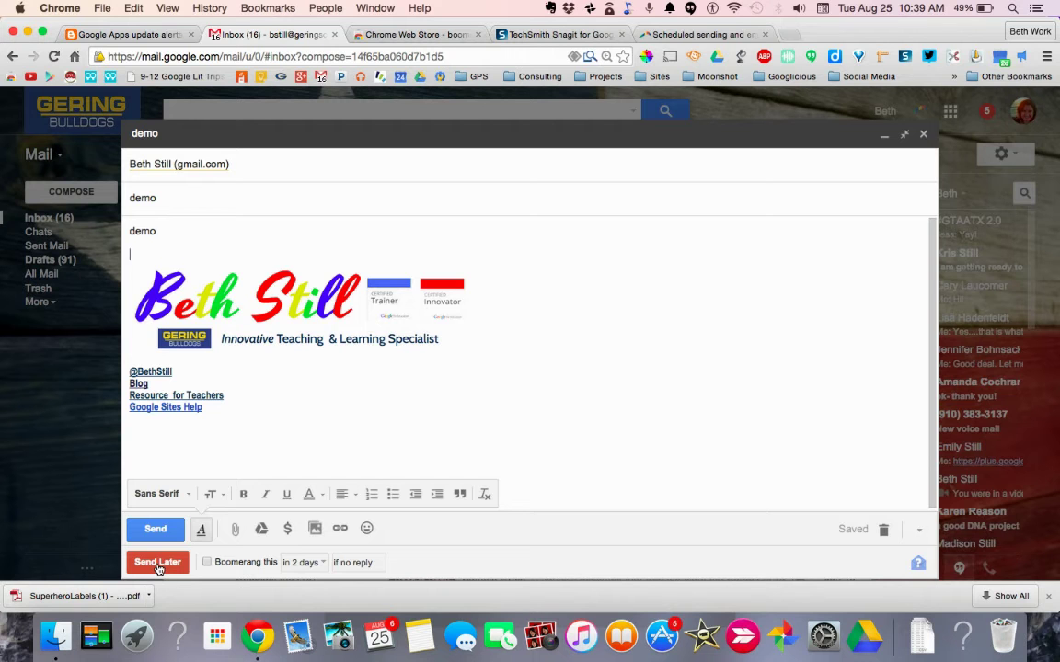
# Step: Browse the Send Later calendar to October 2015 and schedule the demo message to send in 4 hours
pyautogui.click(158, 563)
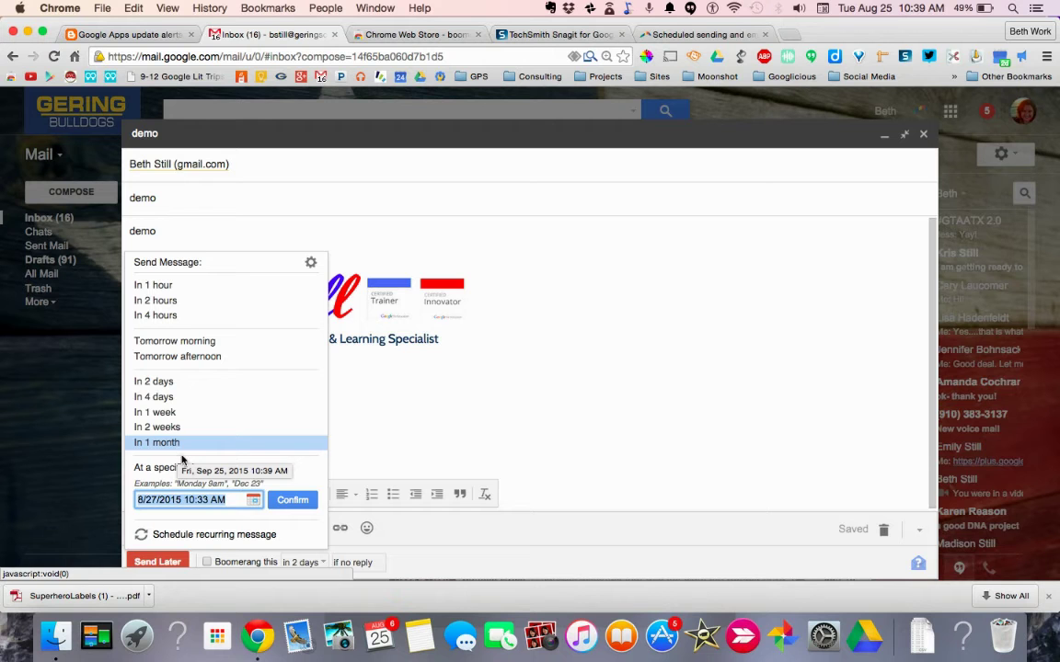
pyautogui.click(253, 499)
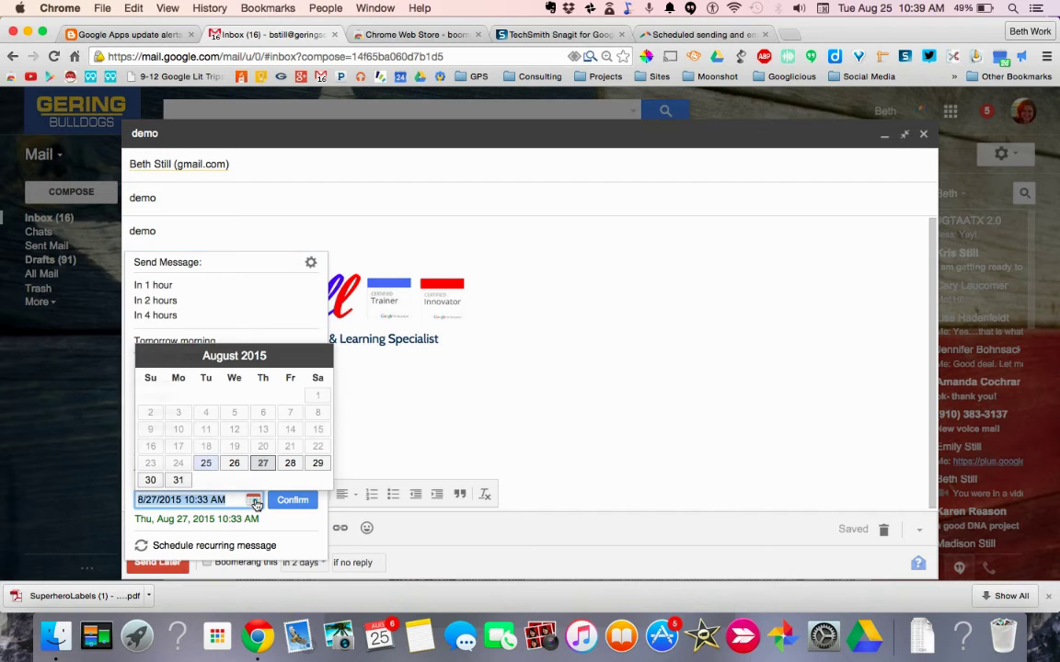
pyautogui.click(322, 356)
pyautogui.click(322, 356)
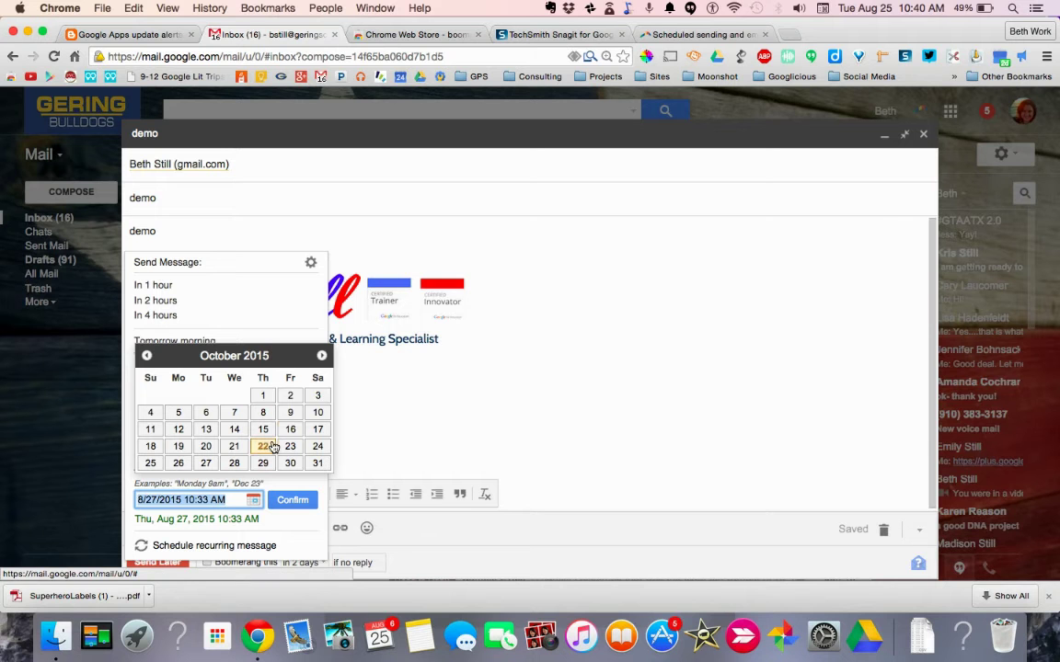
pyautogui.click(293, 315)
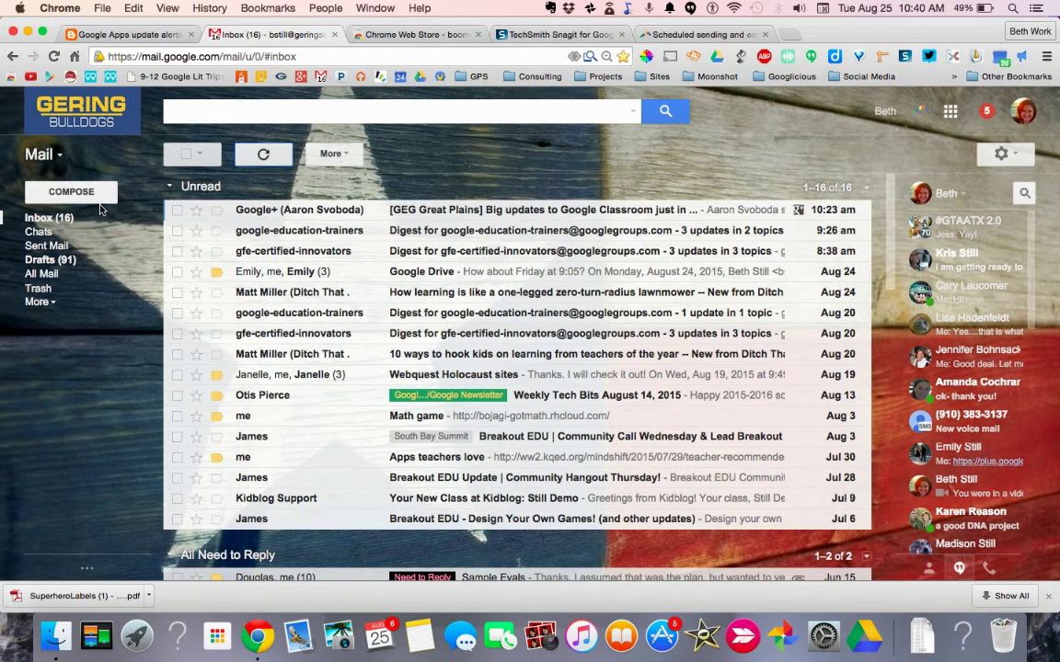
# Step: Start a new blank message, turn on Boomerang's read receipt request for it, and close the message
pyautogui.click(71, 193)
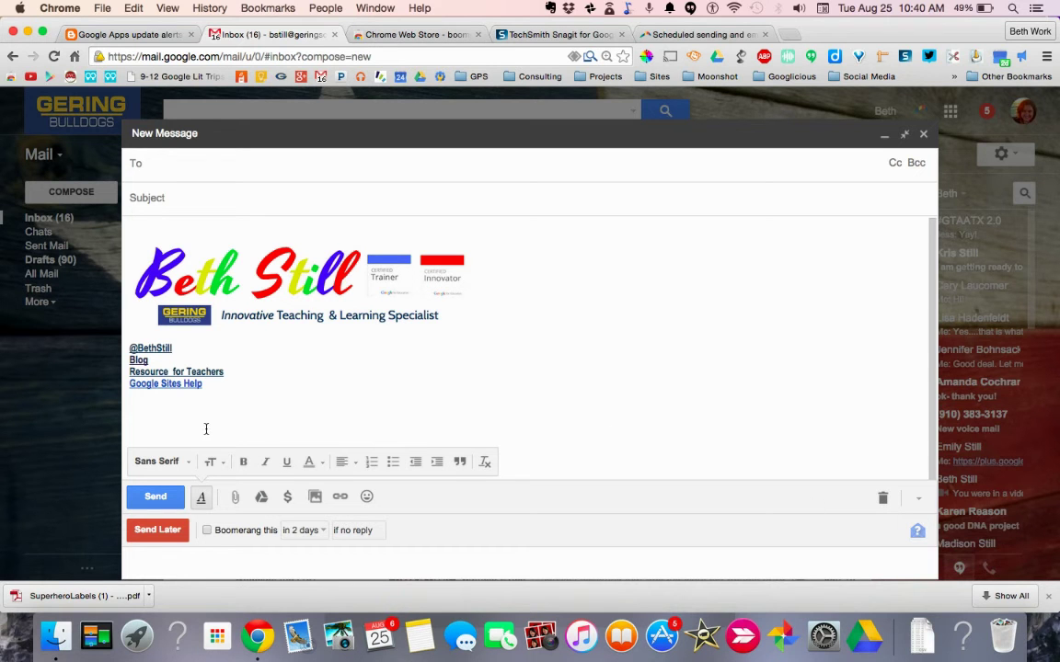
pyautogui.click(917, 531)
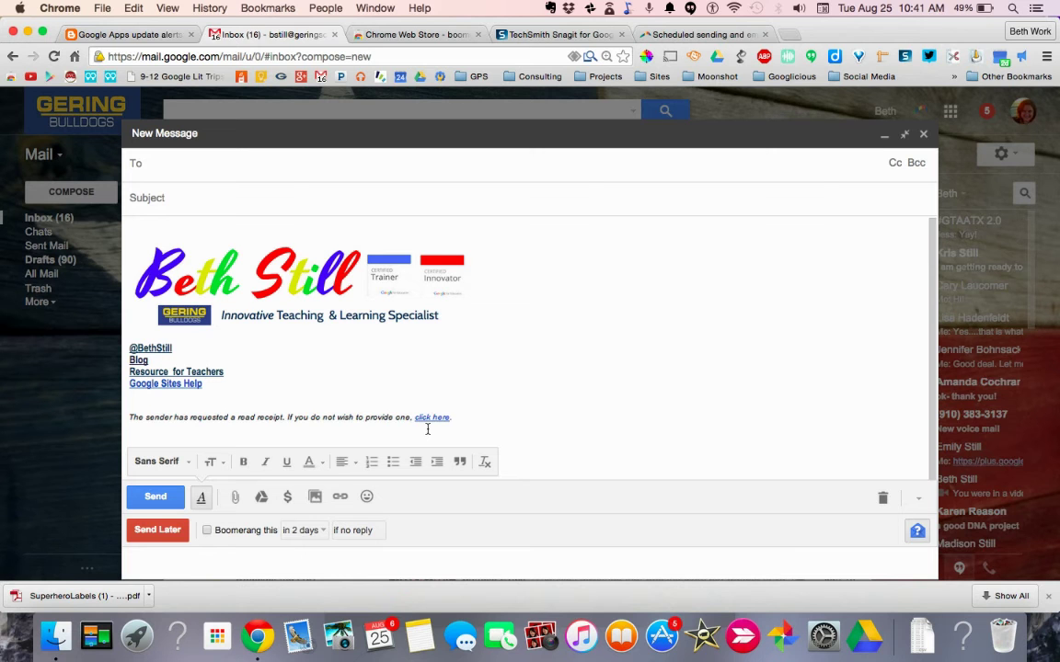
pyautogui.click(924, 135)
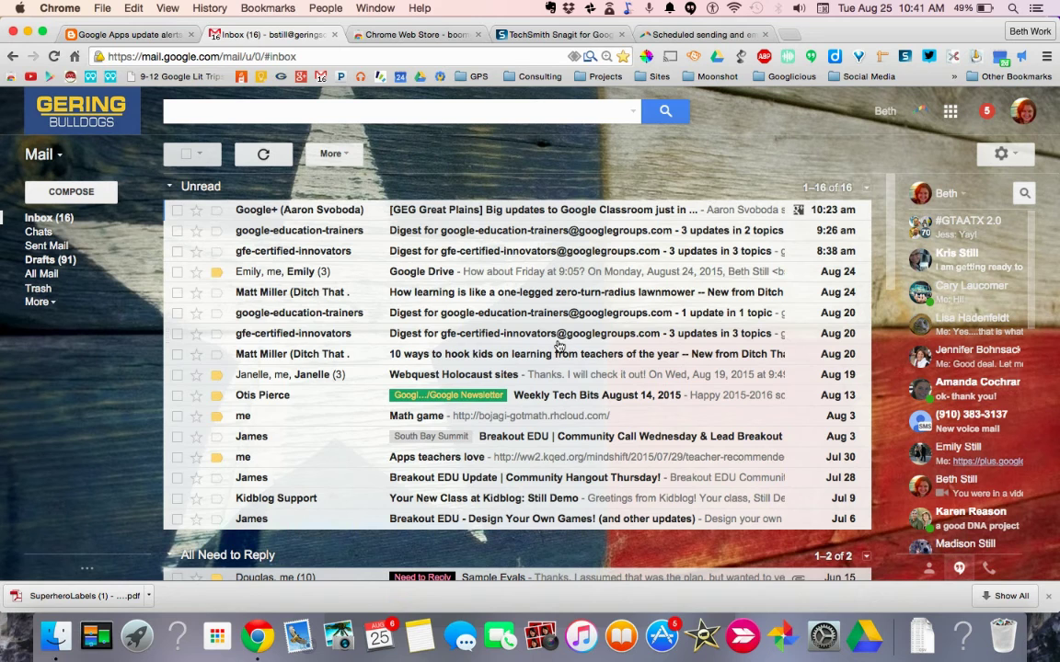
# Step: Open the unread "10 ways to hook kids on learning" email and examine Boomerang's options for returning the conversation to the inbox
pyautogui.scroll(-5, 558, 346)
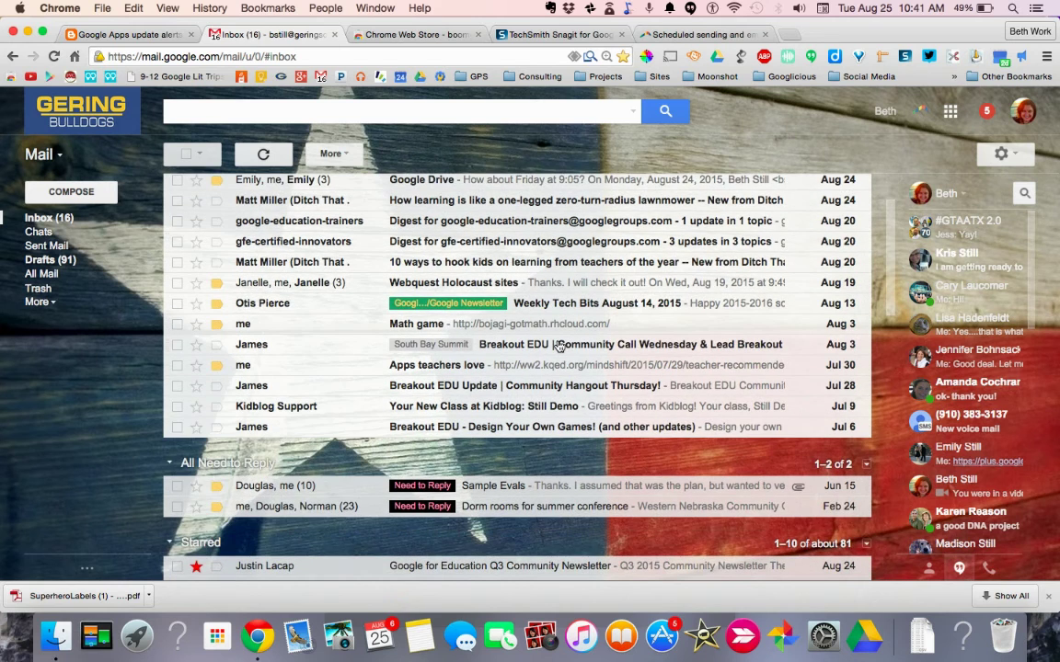
pyautogui.scroll(-1, 558, 346)
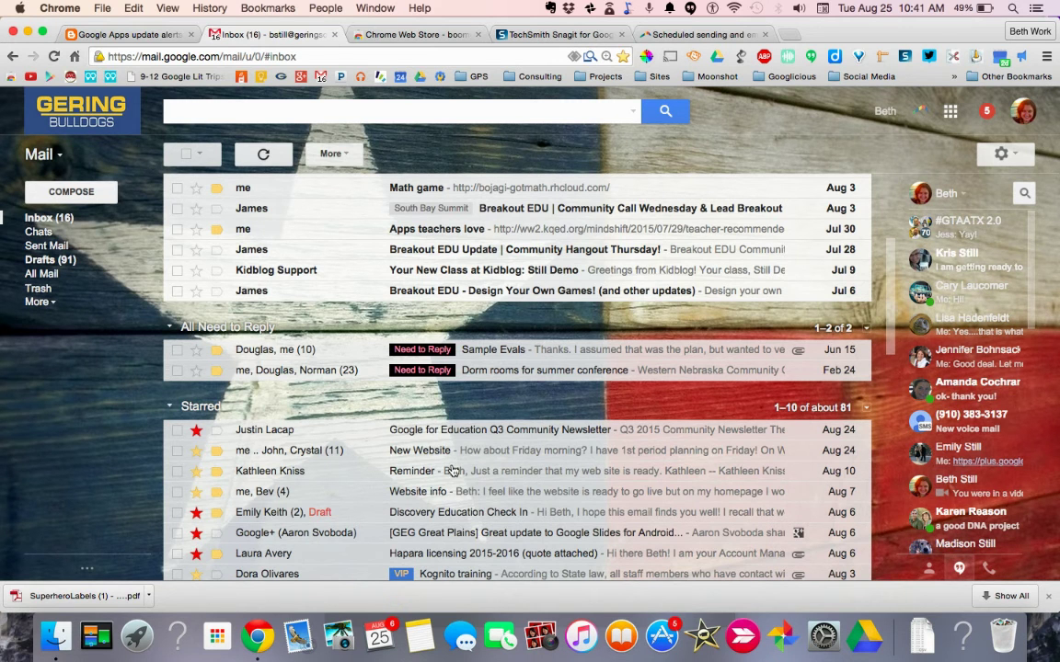
pyautogui.scroll(5, 546, 345)
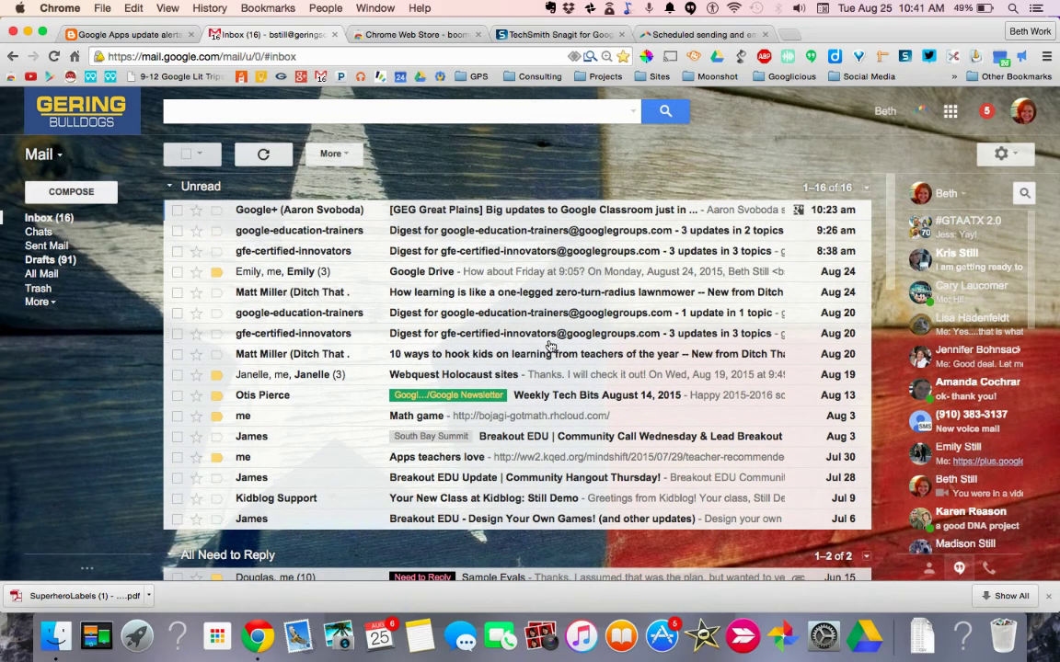
pyautogui.click(438, 357)
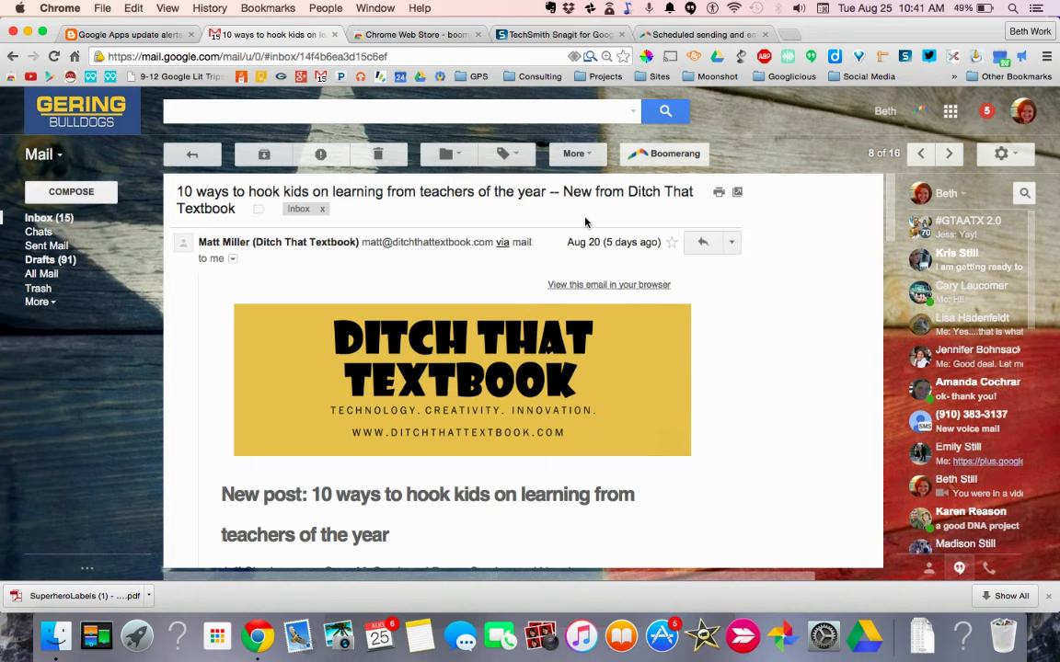
pyautogui.click(653, 157)
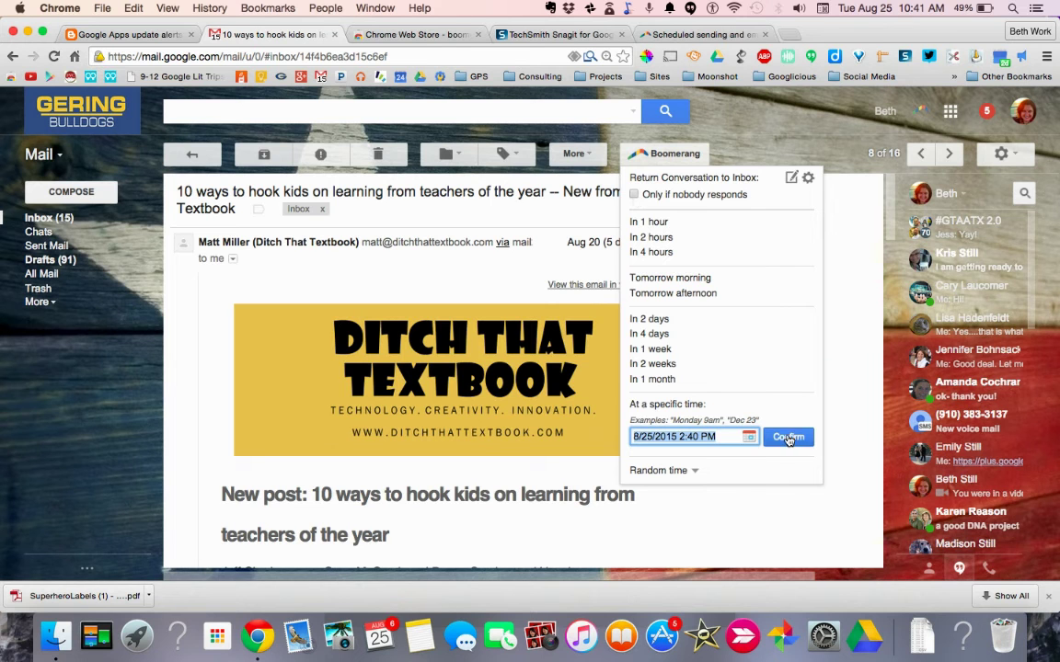
pyautogui.click(797, 132)
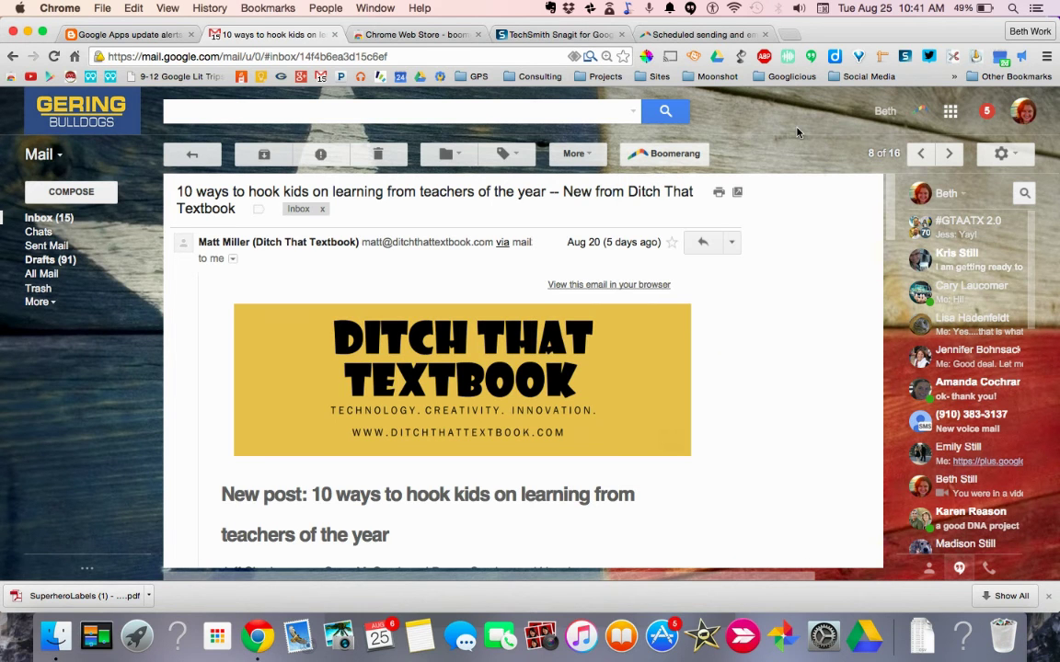
# Step: Open Boomerang's scheduled messages manager and cancel the return of the "Re: Lucid Press" and "Open House" messages
pyautogui.click(922, 112)
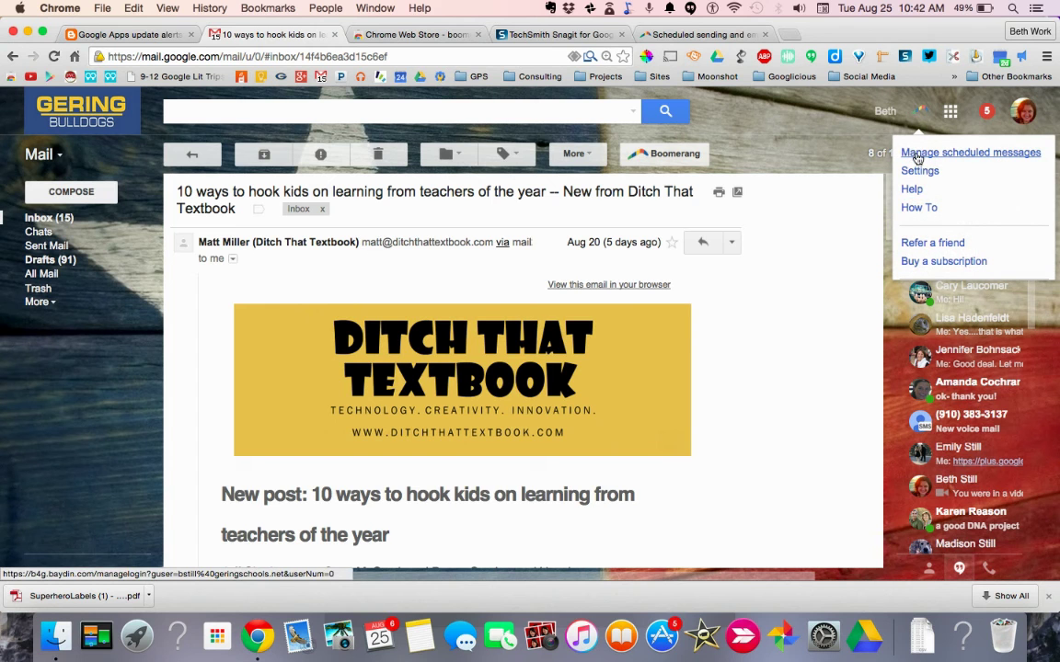
pyautogui.click(917, 153)
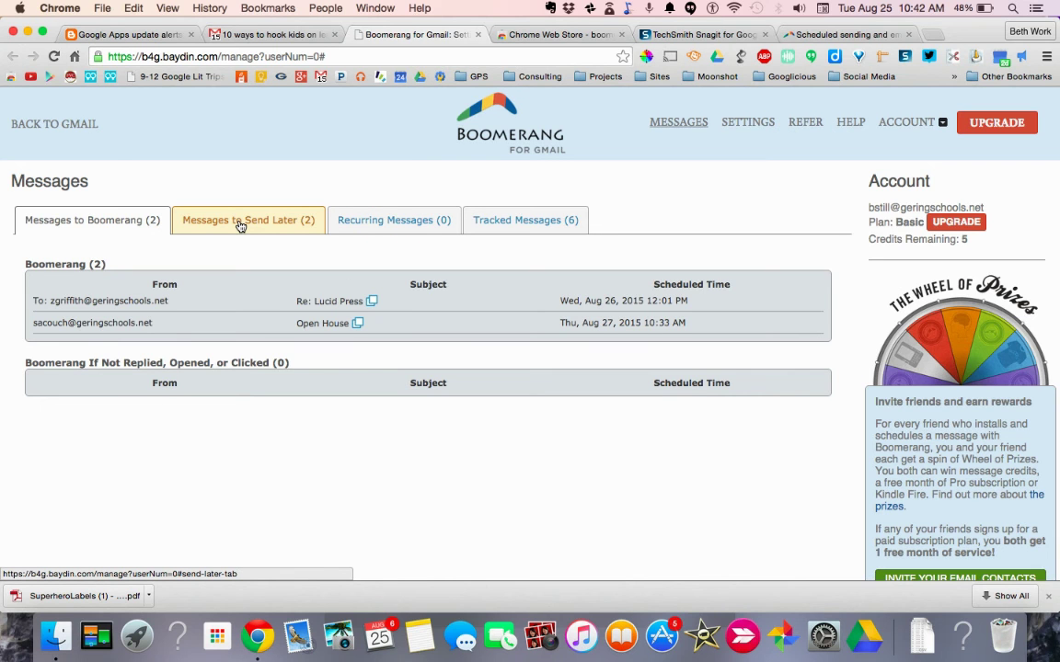
pyautogui.click(342, 301)
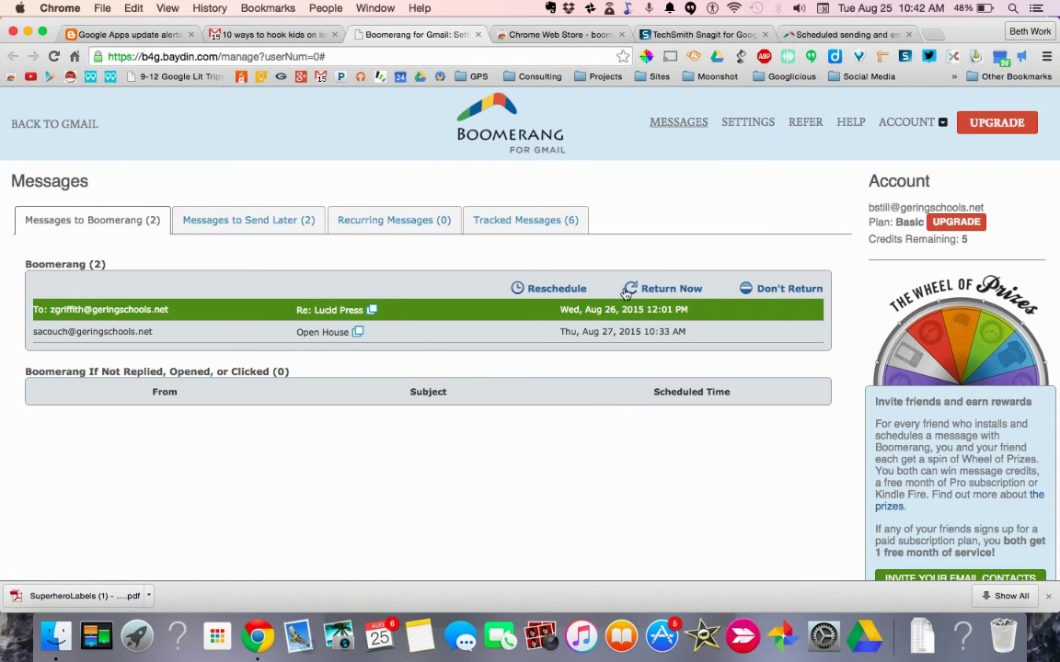
pyautogui.click(784, 288)
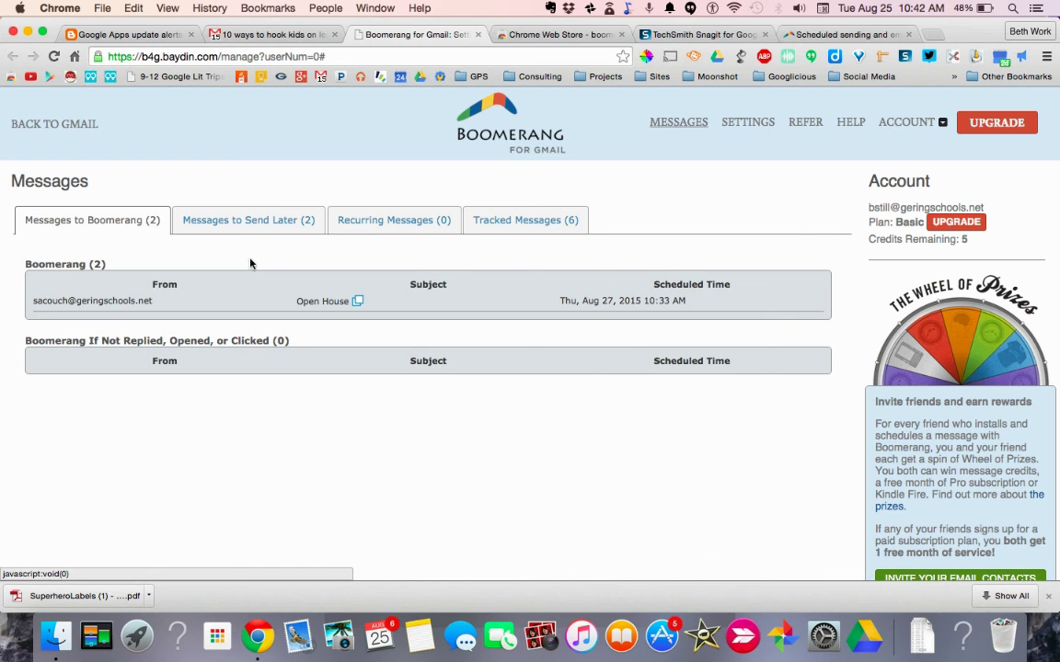
pyautogui.click(129, 301)
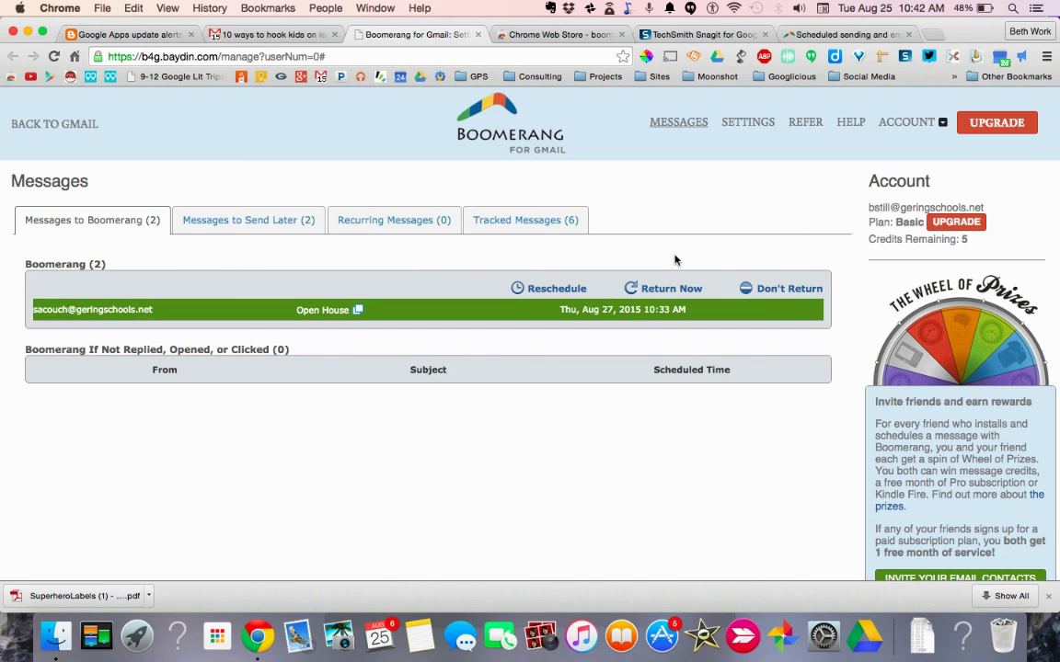
pyautogui.click(762, 288)
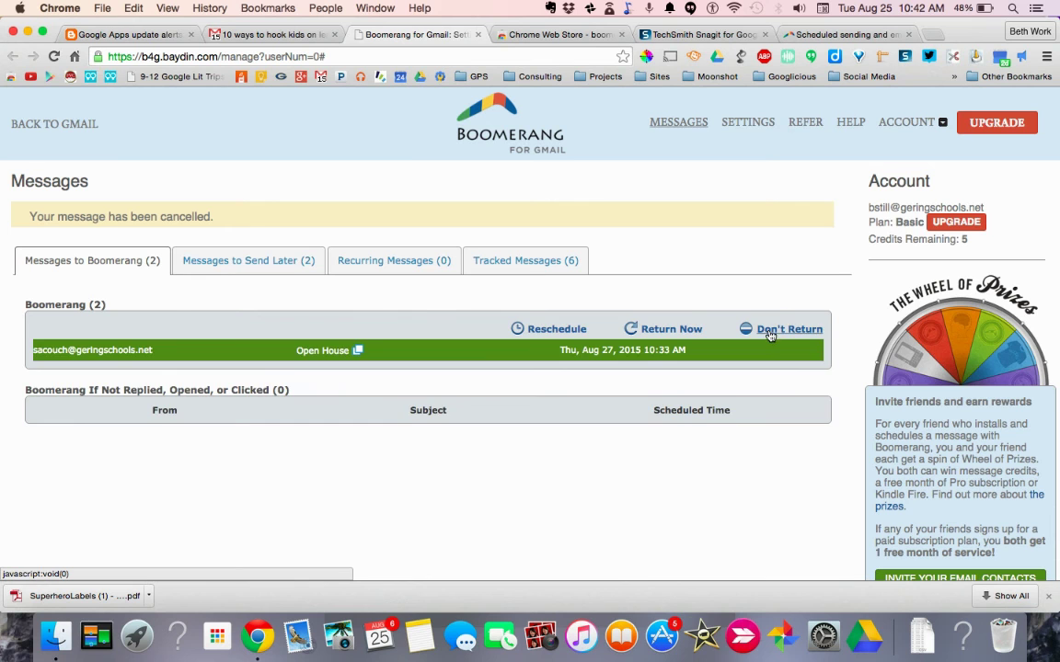
pyautogui.click(756, 329)
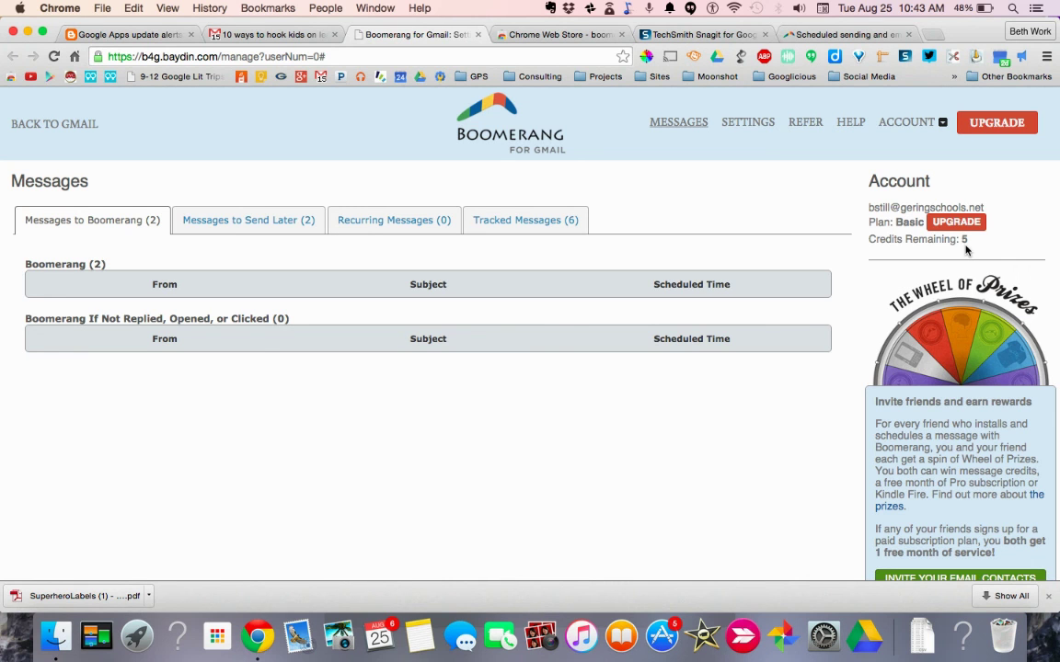
# Step: Open the pricing page on the Boomerang for Gmail website and examine the features included in each plan
pyautogui.click(835, 34)
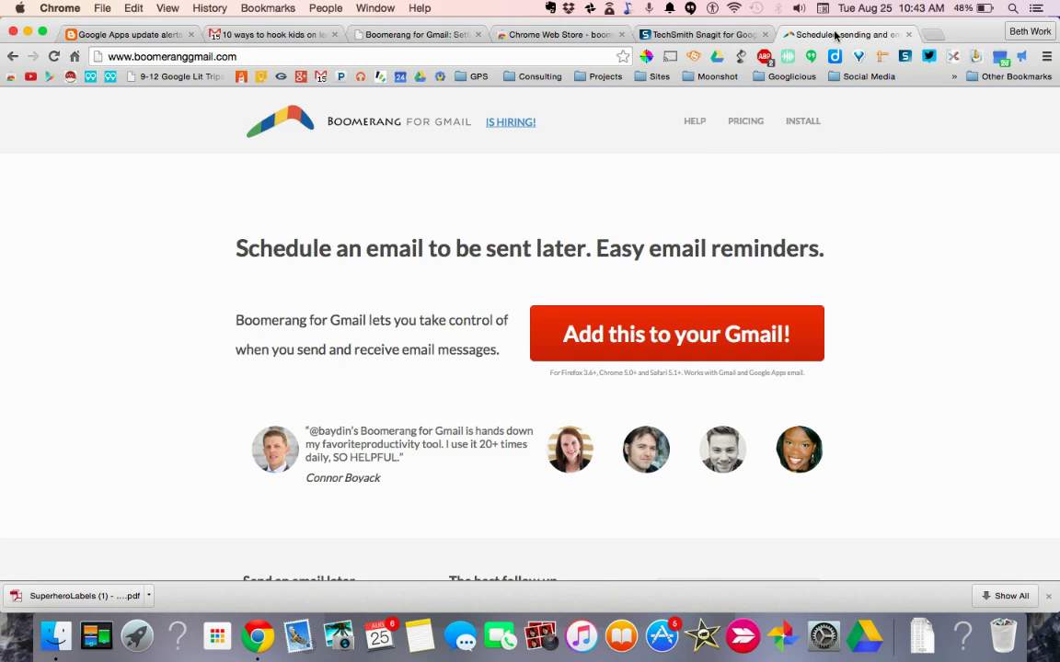
pyautogui.click(745, 120)
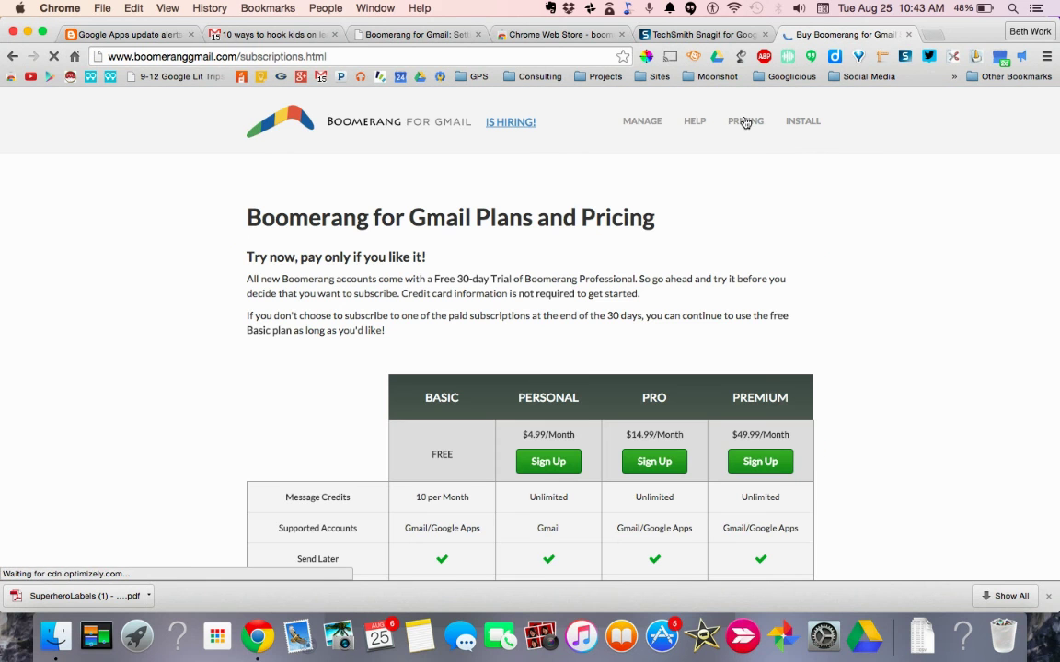
pyautogui.scroll(-3, 846, 348)
pyautogui.scroll(-3, 846, 348)
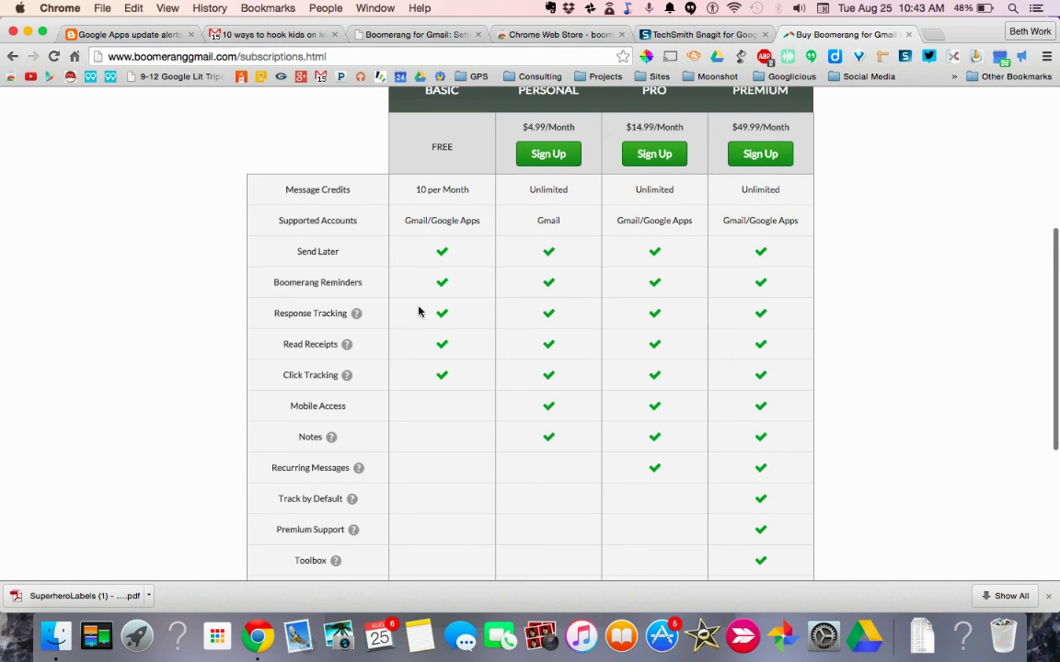